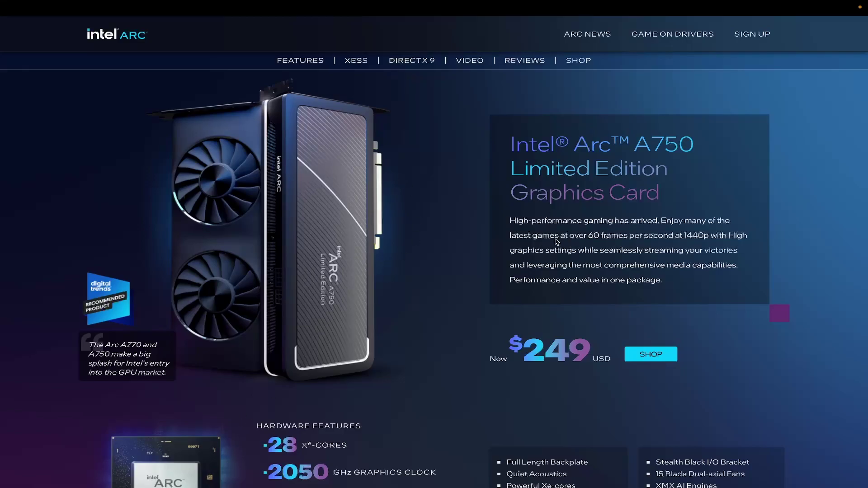
Step: Highlight rig #8201069's name and the Arc A750's 93.47 MH hashrate on the overview
{"action": "mouse_move", "coordinate": [202, 4]}
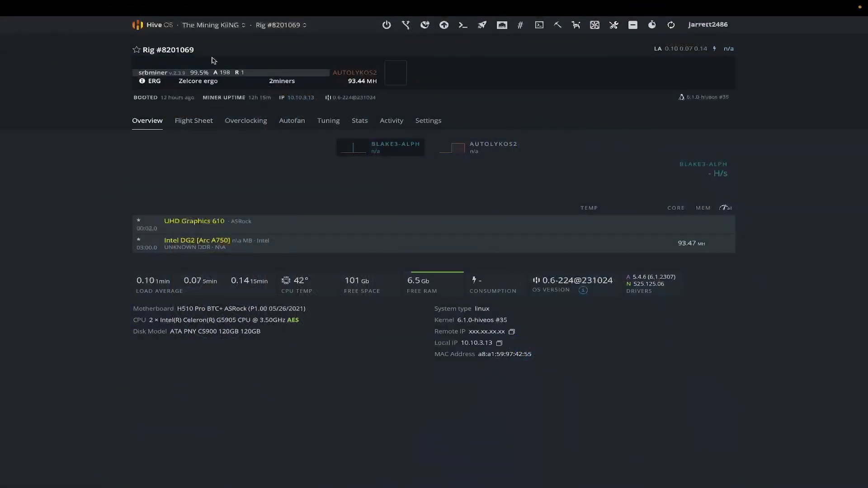
{"action": "left_click_drag", "start_coordinate": [197, 49], "coordinate": [148, 53]}
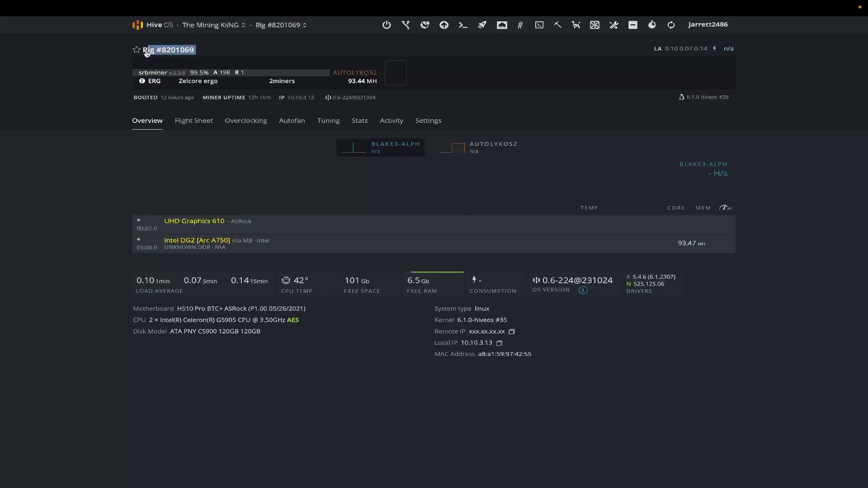
{"action": "left_click", "coordinate": [140, 191]}
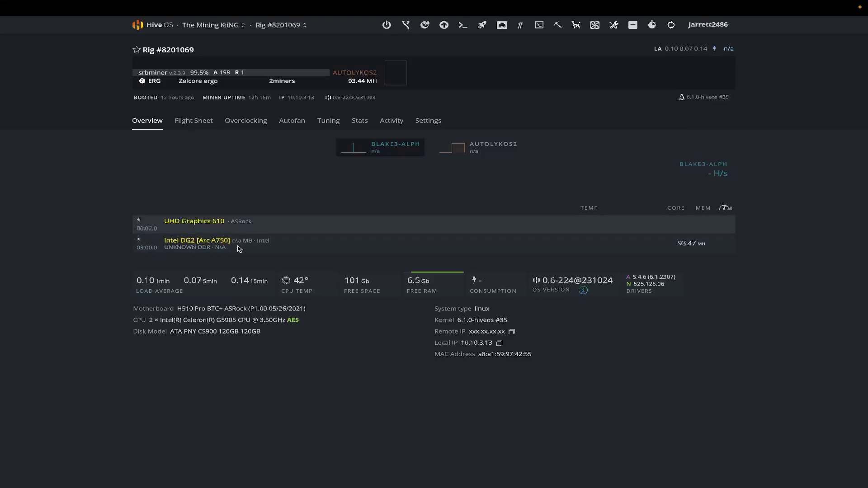
{"action": "left_click_drag", "start_coordinate": [709, 249], "coordinate": [665, 246]}
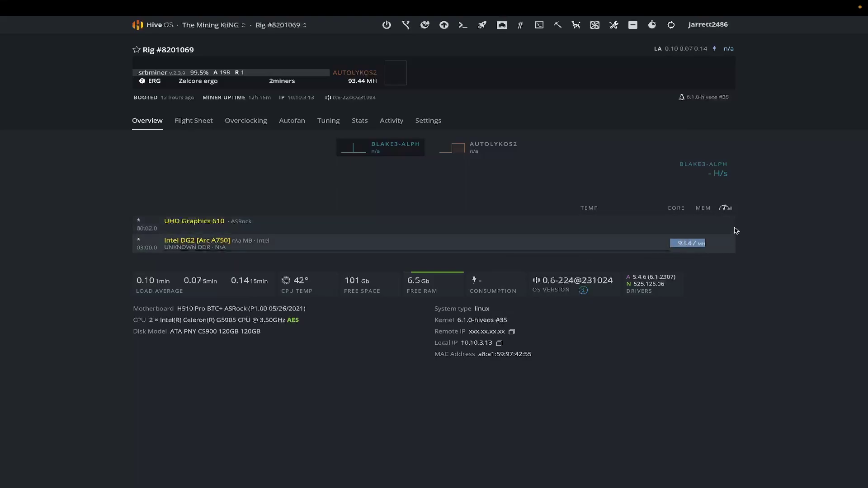
Step: Close the Default Config dialog and highlight the running srbminer 2.3.9 miner name
{"action": "left_click", "coordinate": [727, 209]}
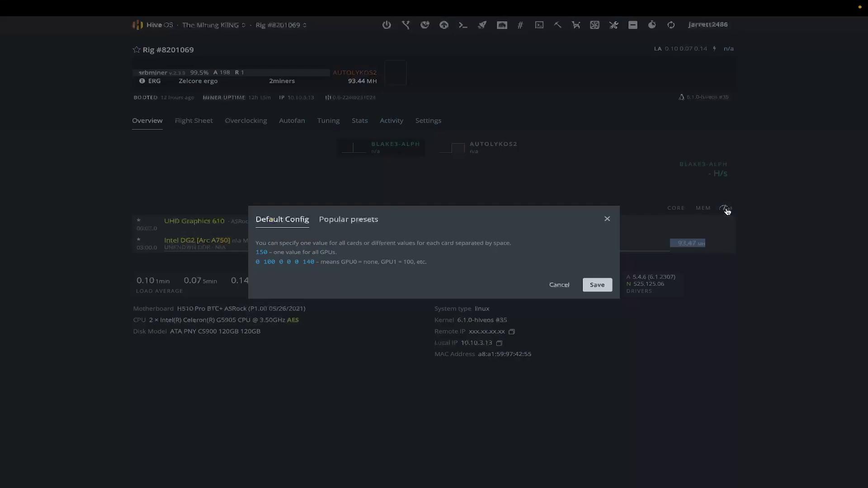
{"action": "left_click", "coordinate": [607, 221]}
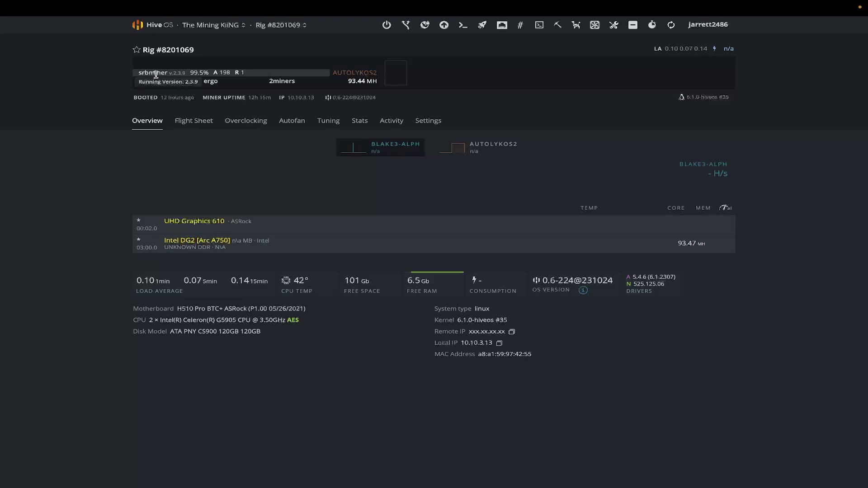
{"action": "left_click_drag", "start_coordinate": [138, 75], "coordinate": [185, 75]}
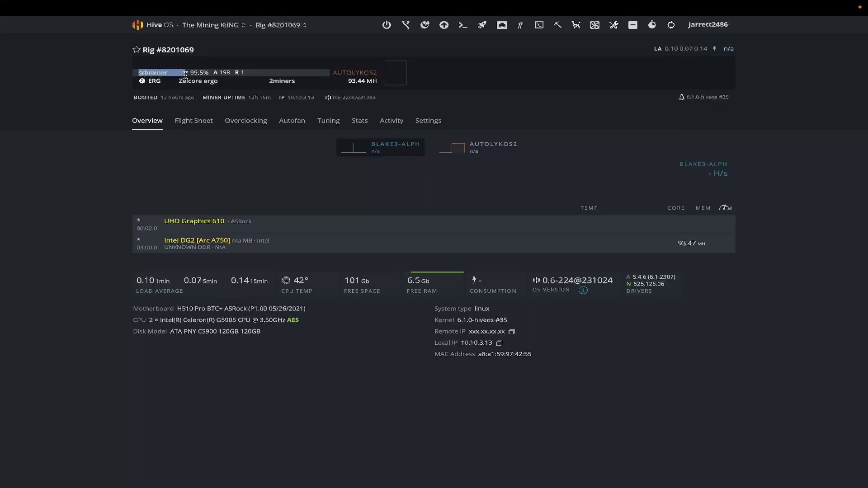
{"action": "left_click", "coordinate": [435, 113]}
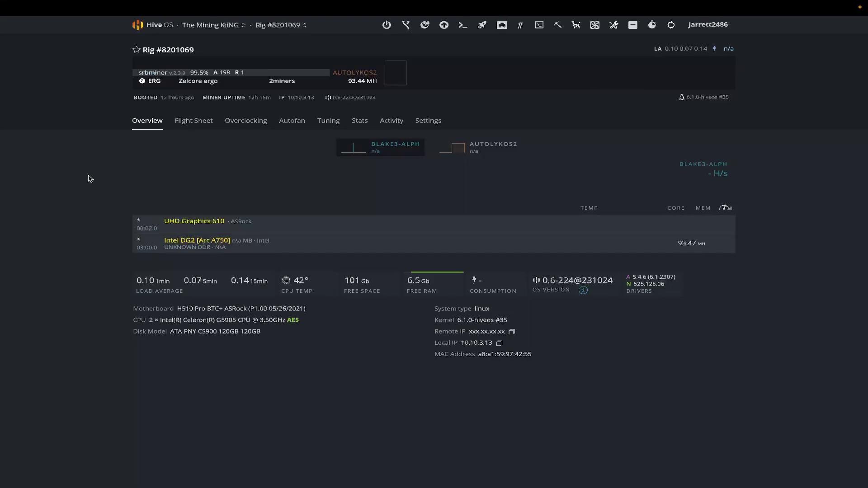
{"action": "mouse_move", "coordinate": [515, 4]}
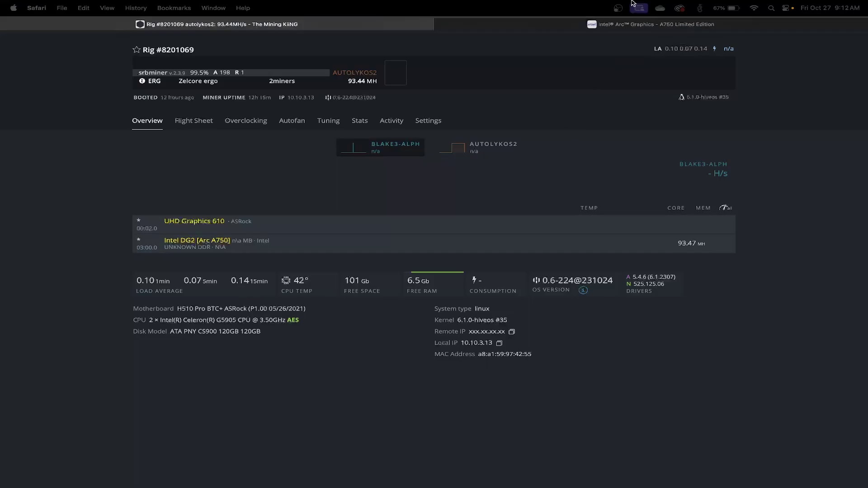
Step: Scroll the SRBMiner website's algorithm list and highlight _256d_ in sha512_256d_radiant
{"action": "left_click", "coordinate": [620, 22]}
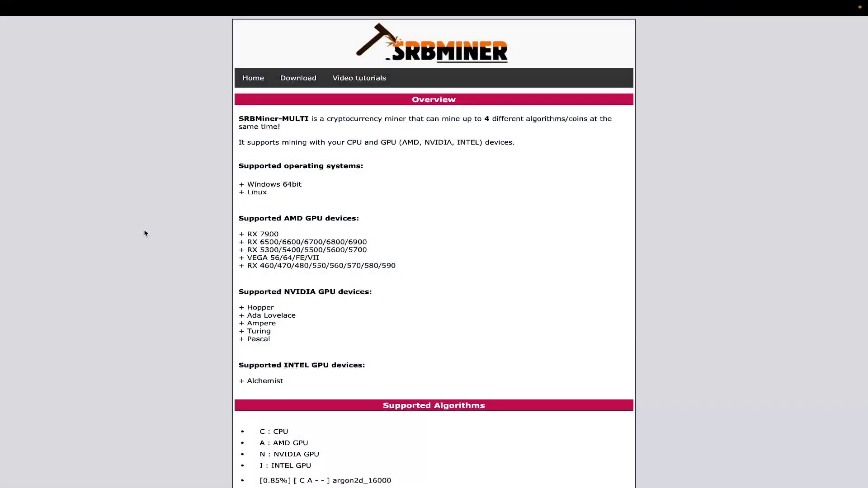
{"action": "scroll", "coordinate": [145, 233], "scroll_direction": "down", "scroll_amount": 3}
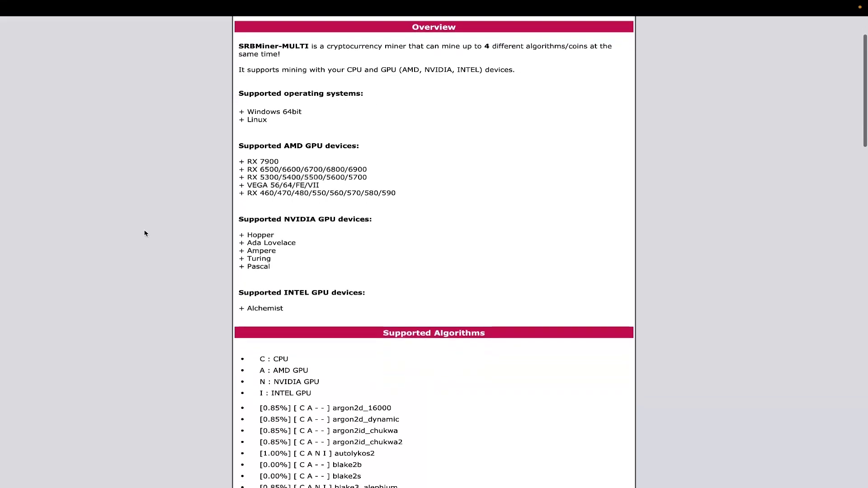
{"action": "scroll", "coordinate": [144, 234], "scroll_direction": "down", "scroll_amount": 5}
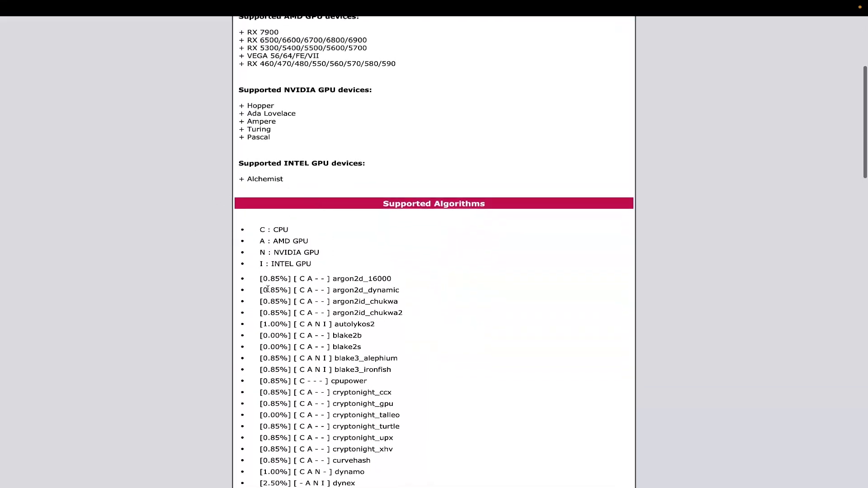
{"action": "scroll", "coordinate": [267, 289], "scroll_direction": "down", "scroll_amount": 9}
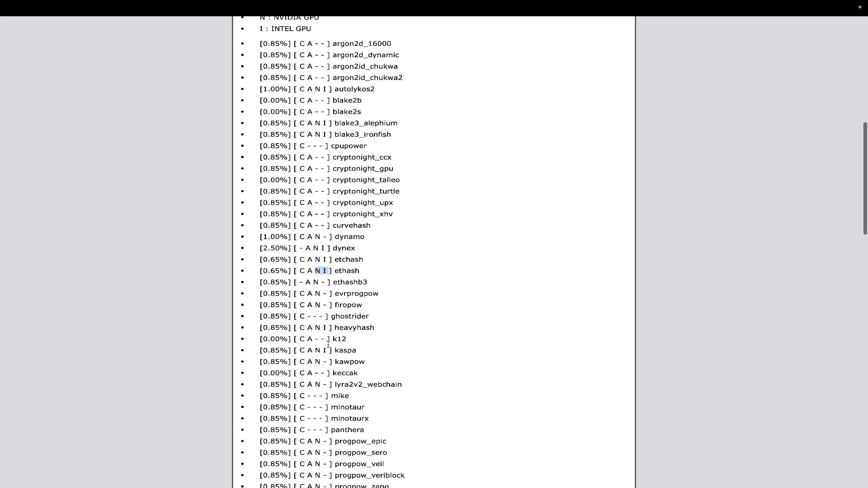
{"action": "scroll", "coordinate": [330, 346], "scroll_direction": "down", "scroll_amount": 1}
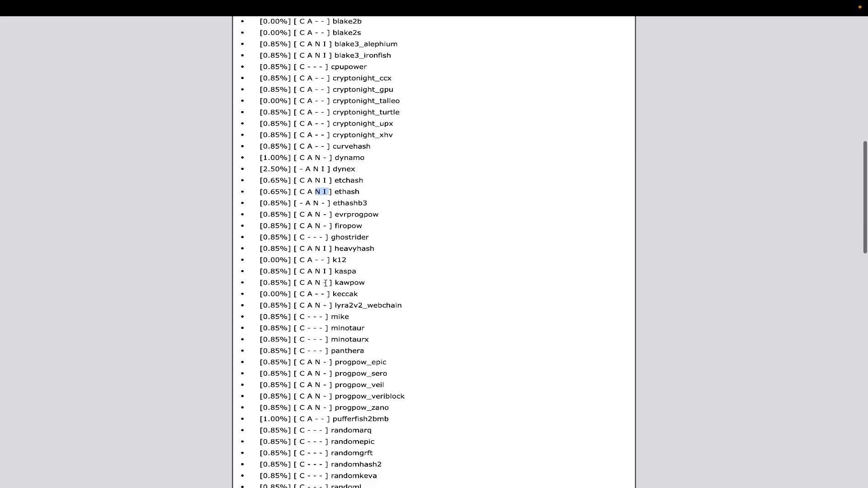
{"action": "scroll", "coordinate": [328, 394], "scroll_direction": "down", "scroll_amount": 1}
Step: On the lolMiner-releases README, highlight the 1.62 note adding Intel GPU support
{"action": "scroll", "coordinate": [328, 394], "scroll_direction": "down", "scroll_amount": 5}
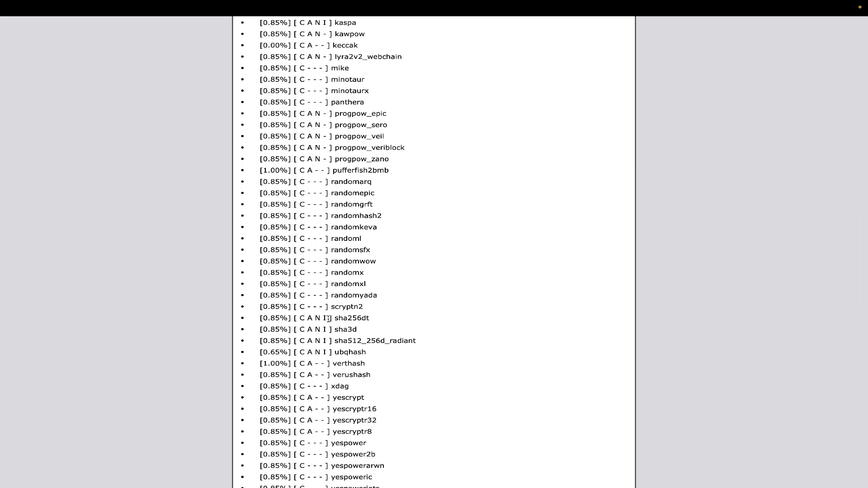
{"action": "mouse_move", "coordinate": [330, 319]}
{"action": "left_mouse_down"}
{"action": "mouse_move", "coordinate": [318, 319]}
{"action": "mouse_move", "coordinate": [325, 318]}
{"action": "left_mouse_up"}
{"action": "left_click_drag", "start_coordinate": [388, 342], "coordinate": [315, 354]}
{"action": "scroll", "coordinate": [318, 354], "scroll_direction": "down", "scroll_amount": 3}
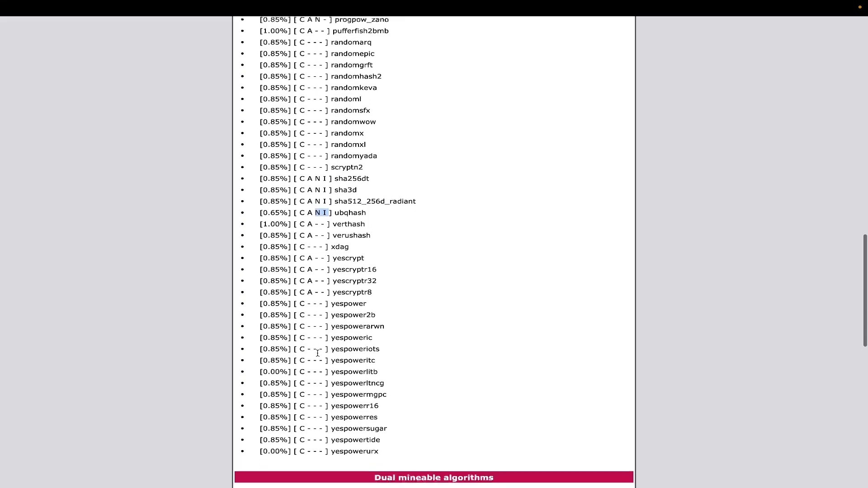
{"action": "scroll", "coordinate": [318, 353], "scroll_direction": "down", "scroll_amount": 3}
{"action": "scroll", "coordinate": [318, 353], "scroll_direction": "up", "scroll_amount": 10}
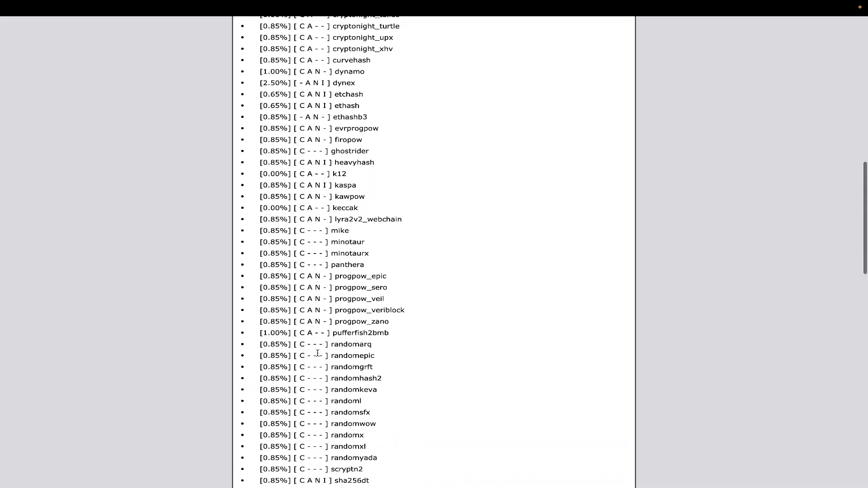
{"action": "scroll", "coordinate": [318, 354], "scroll_direction": "up", "scroll_amount": 10}
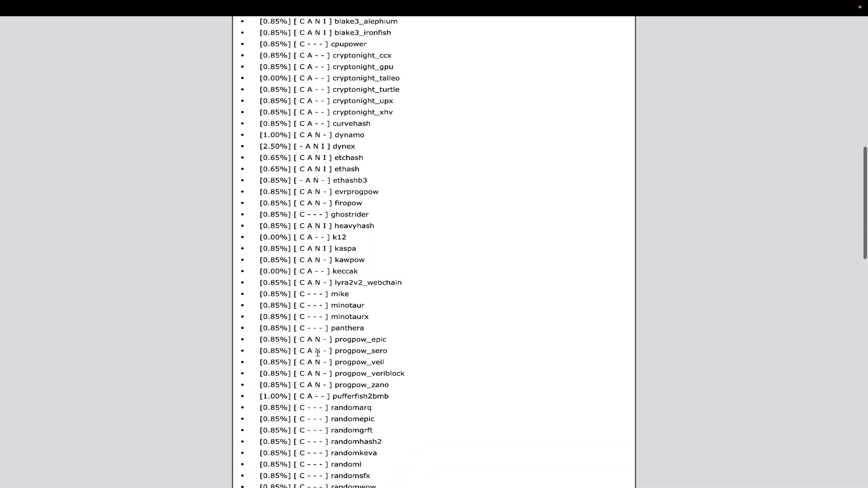
{"action": "scroll", "coordinate": [318, 353], "scroll_direction": "up", "scroll_amount": 4}
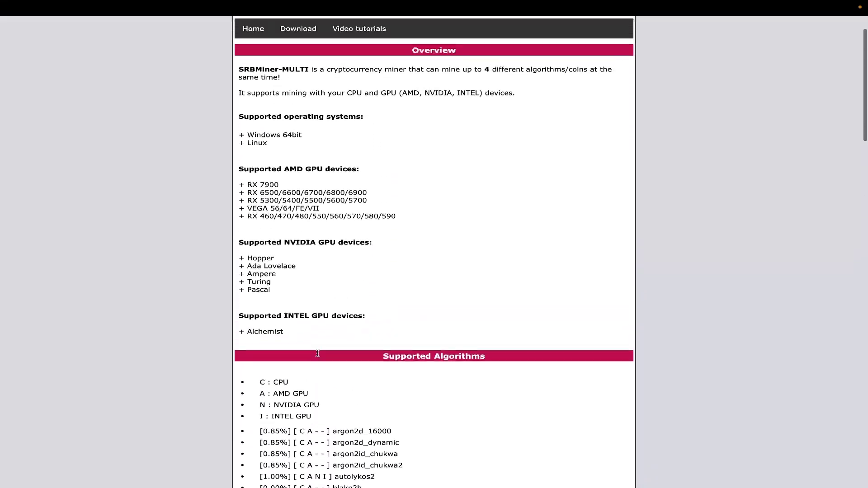
{"action": "mouse_move", "coordinate": [215, 2]}
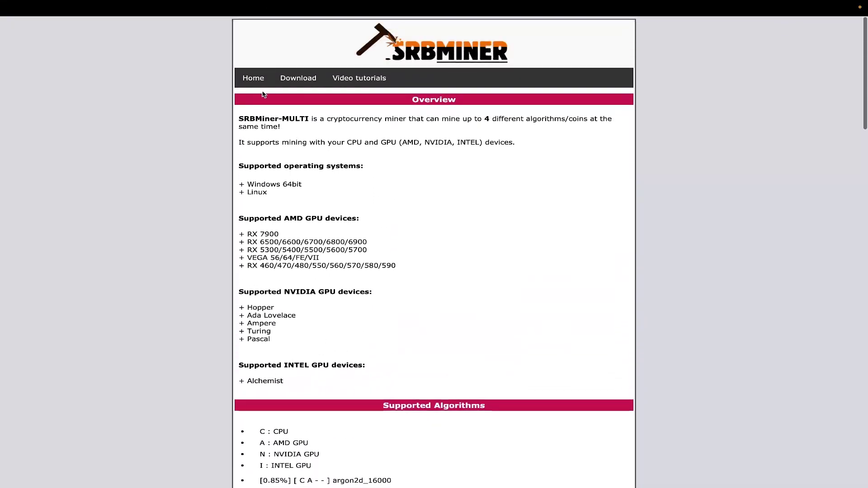
{"action": "mouse_move", "coordinate": [807, 16]}
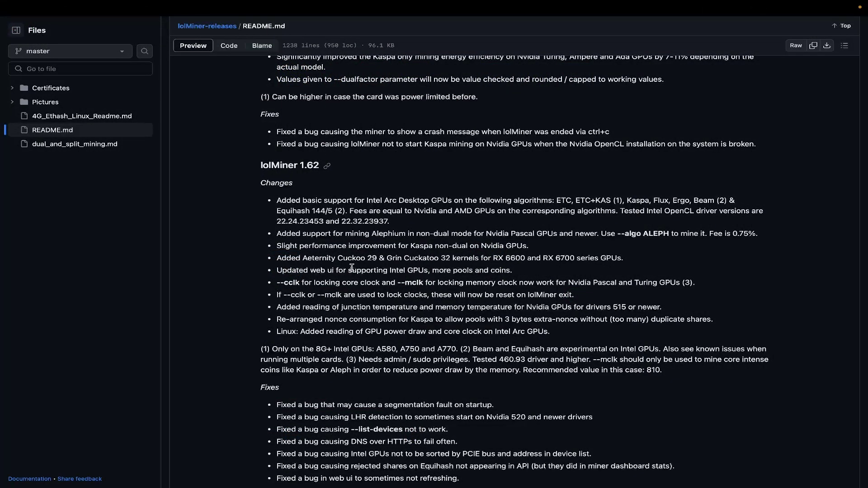
{"action": "left_click_drag", "start_coordinate": [351, 267], "coordinate": [434, 266]}
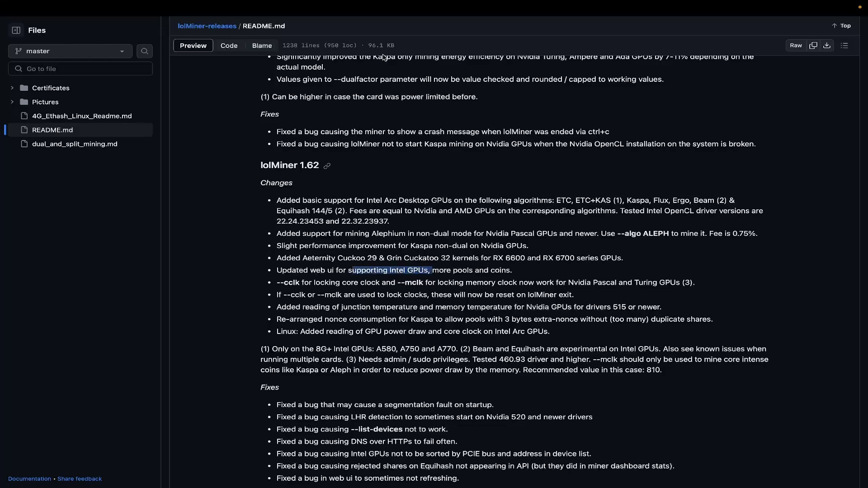
{"action": "scroll", "coordinate": [378, 47], "scroll_direction": "up", "scroll_amount": 15}
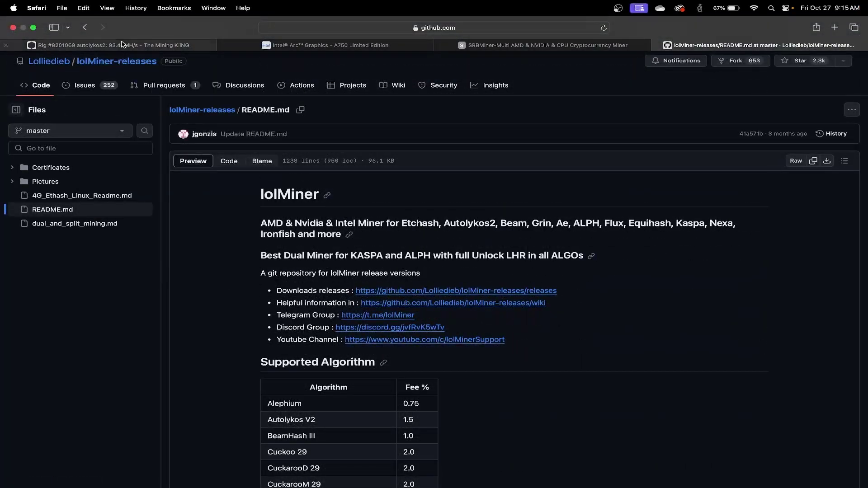
Step: Change the rig's ERG flight sheet miner from SRBMiner-MULTI to lolMiner and save it
{"action": "left_click", "coordinate": [122, 45]}
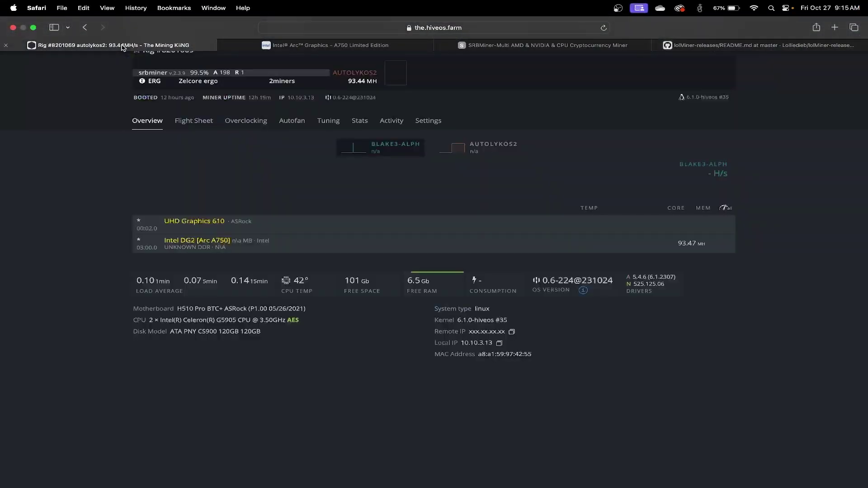
{"action": "left_click", "coordinate": [198, 126]}
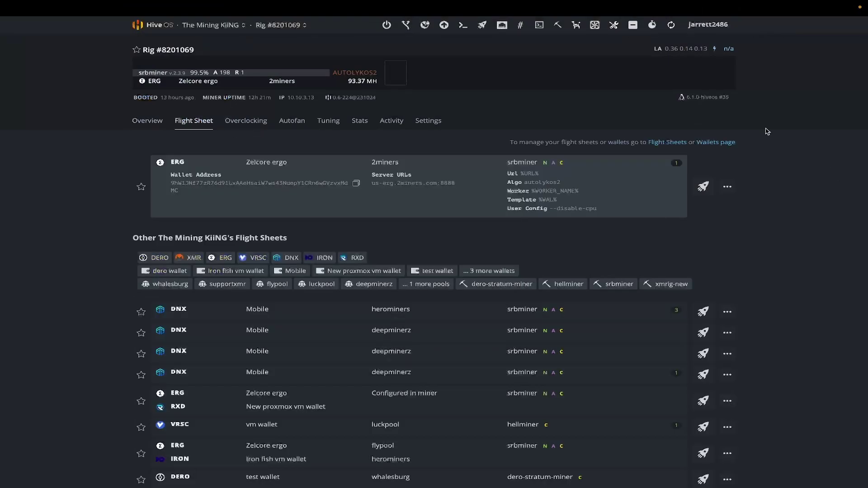
{"action": "left_click", "coordinate": [728, 188]}
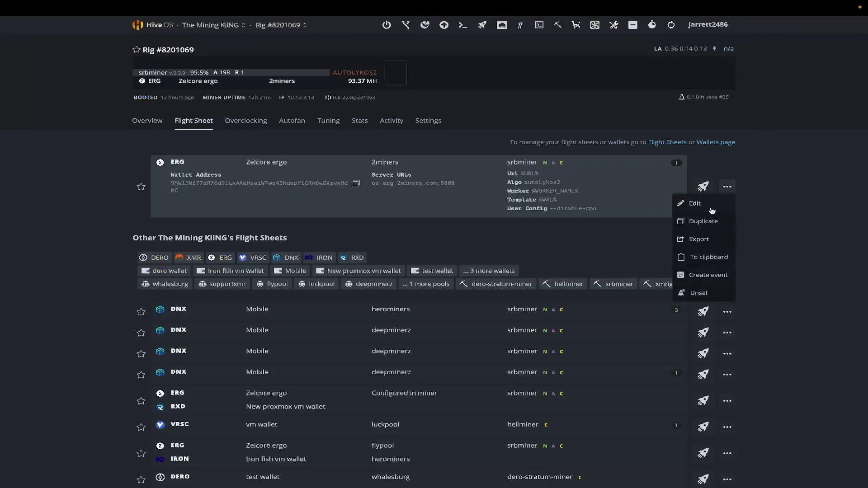
{"action": "left_click", "coordinate": [712, 211]}
{"action": "left_click", "coordinate": [627, 197]}
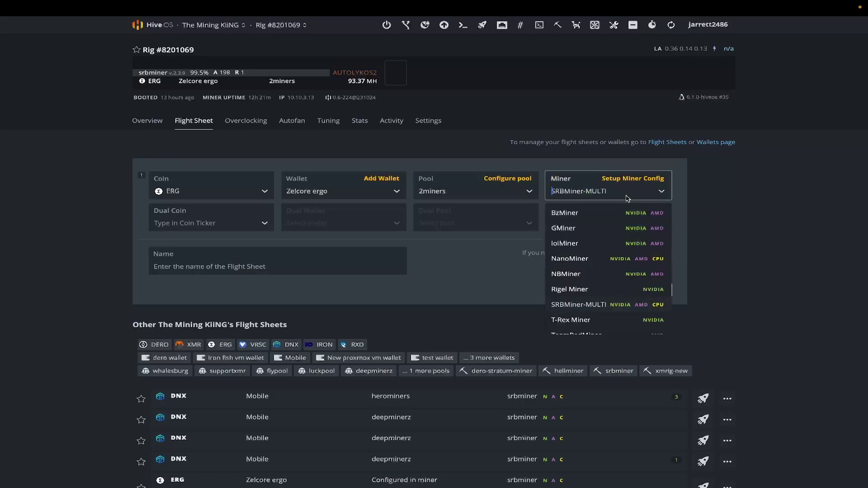
{"action": "left_click", "coordinate": [589, 243]}
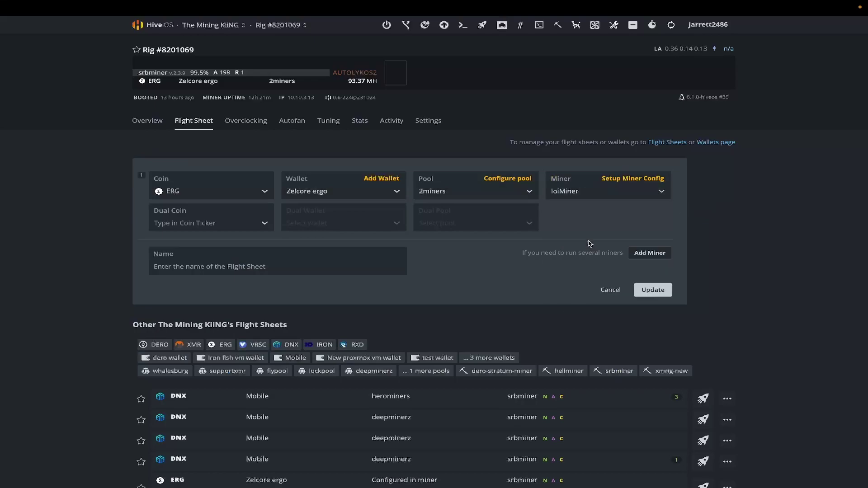
{"action": "left_click", "coordinate": [654, 289]}
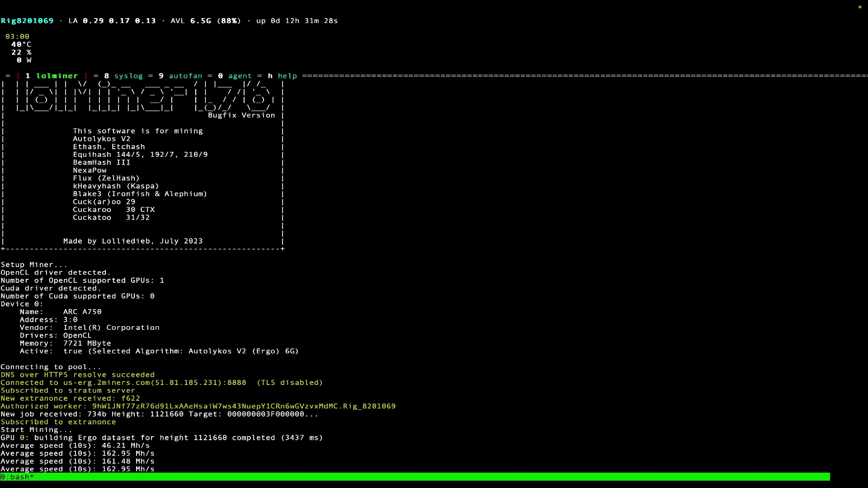
Step: Close the remote shell details and view the rig overview with lolMiner at 145.8 MH
{"action": "mouse_move", "coordinate": [320, 44]}
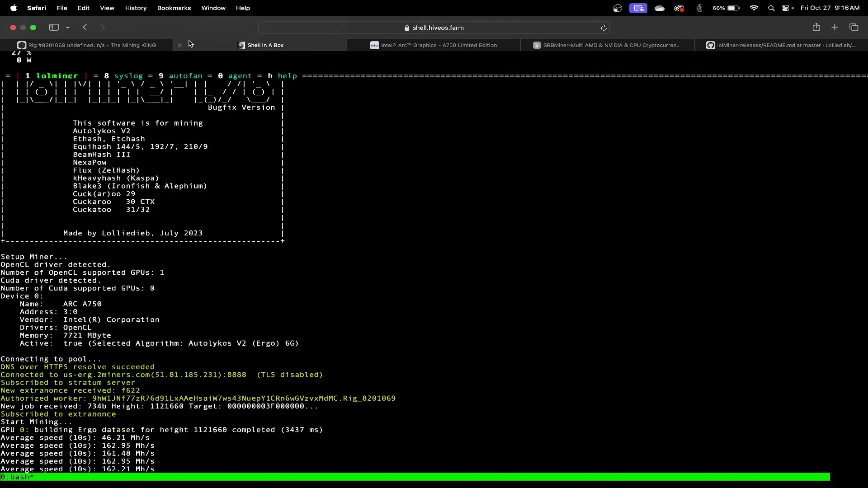
{"action": "left_click", "coordinate": [122, 44]}
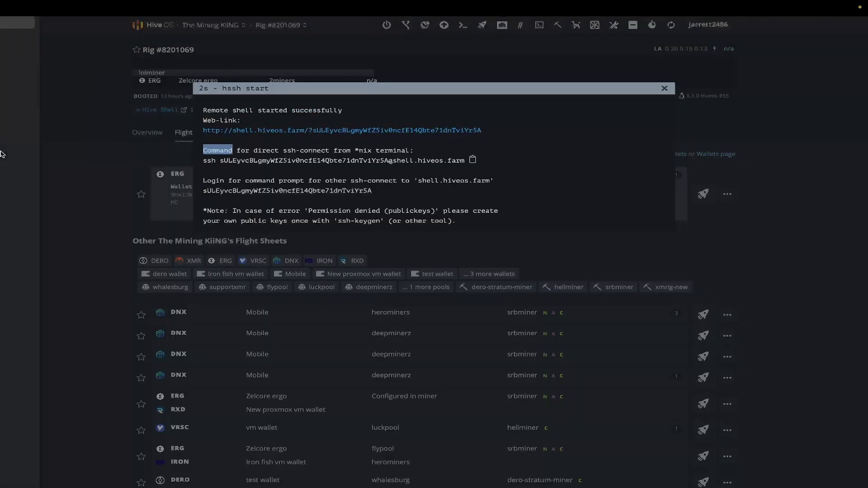
{"action": "left_click", "coordinate": [664, 89]}
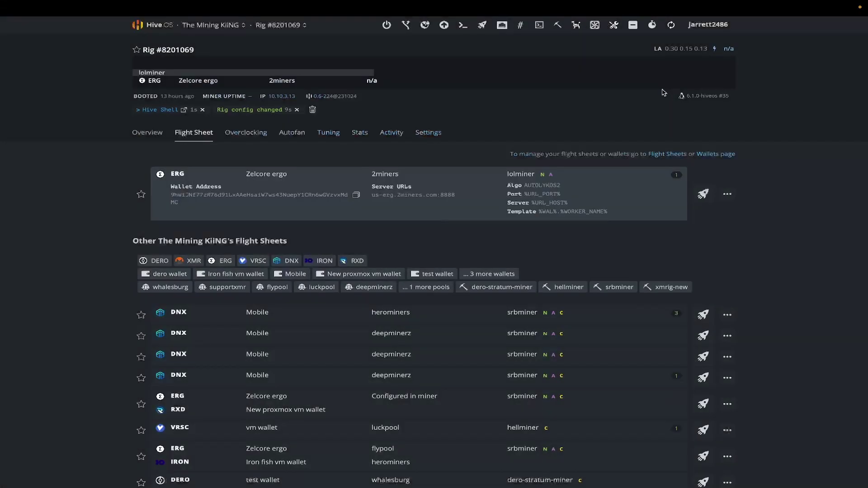
{"action": "left_click", "coordinate": [148, 132]}
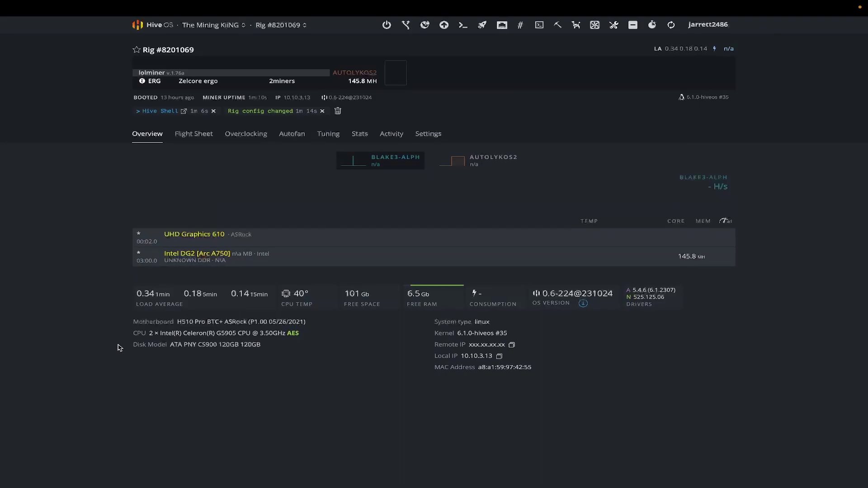
Step: Refresh rig stats, mark lolMiner's total power draw, and highlight kernel 6.1.0-hiveos #35
{"action": "left_click", "coordinate": [669, 31]}
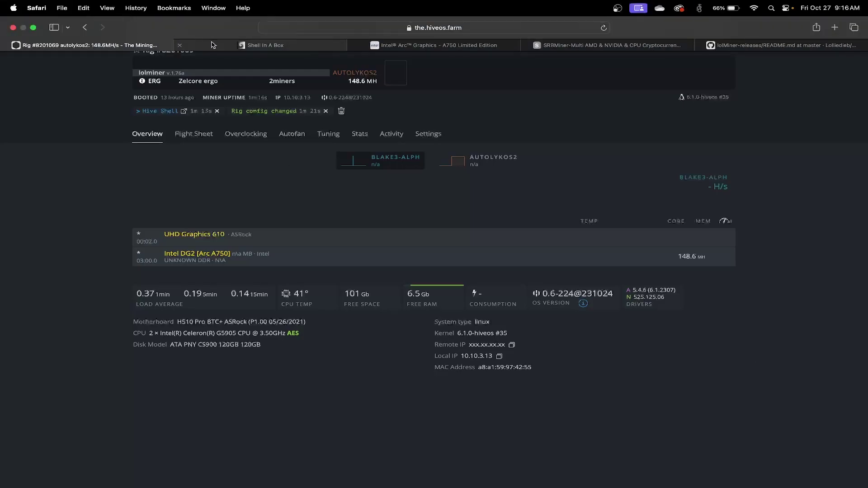
{"action": "left_click", "coordinate": [213, 44]}
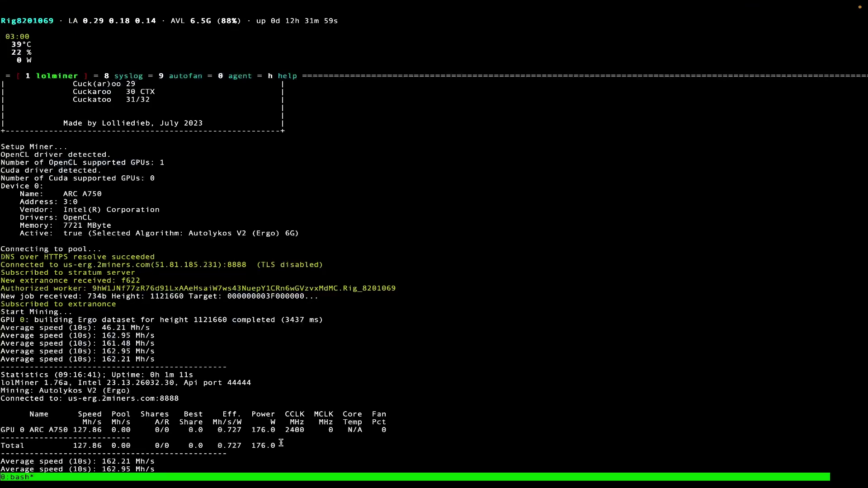
{"action": "left_click_drag", "start_coordinate": [281, 446], "coordinate": [254, 422]}
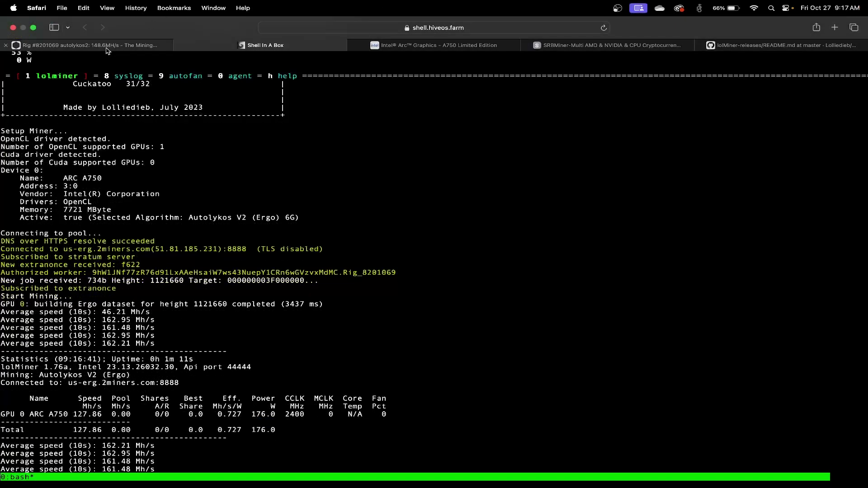
{"action": "left_click", "coordinate": [107, 47]}
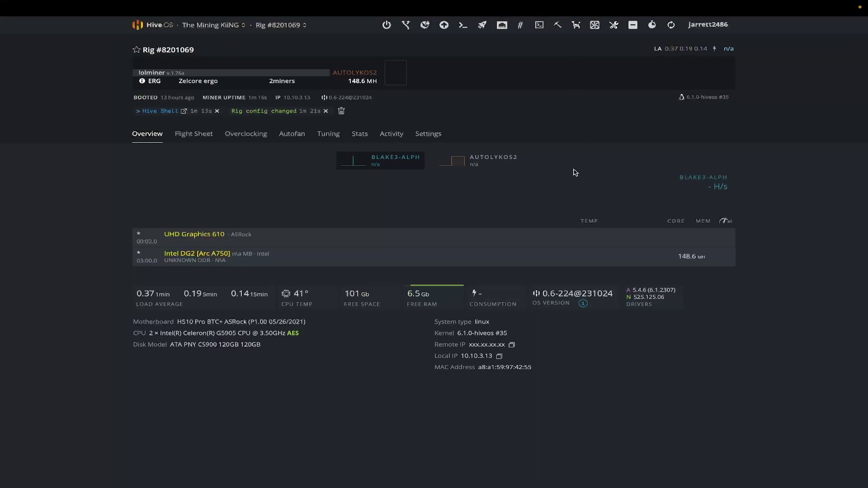
{"action": "mouse_move", "coordinate": [510, 337]}
{"action": "left_mouse_down"}
{"action": "mouse_move", "coordinate": [456, 334]}
{"action": "mouse_move", "coordinate": [513, 335]}
{"action": "left_mouse_up"}
Step: Show Worker Commands and highlight the earlier apt install intel-opencl-icd -y command
{"action": "left_click", "coordinate": [467, 31]}
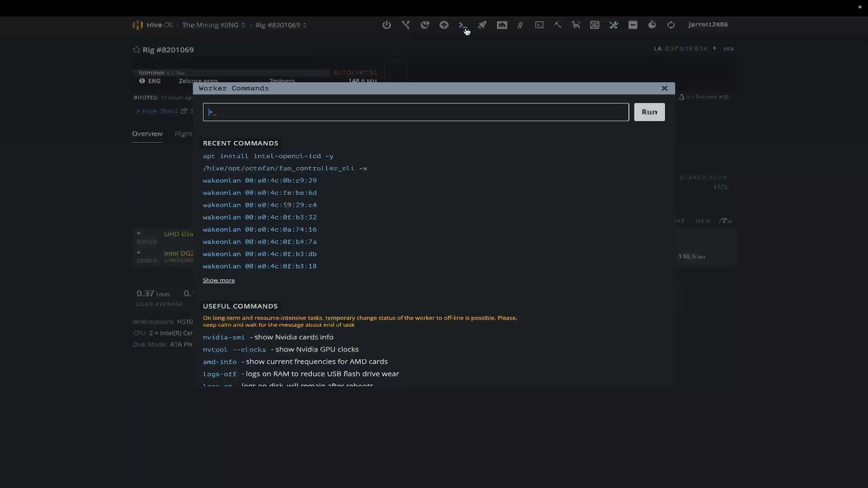
{"action": "left_click", "coordinate": [352, 157]}
{"action": "mouse_move", "coordinate": [346, 155]}
{"action": "left_mouse_down"}
{"action": "mouse_move", "coordinate": [244, 159]}
{"action": "mouse_move", "coordinate": [337, 161]}
{"action": "left_mouse_up"}
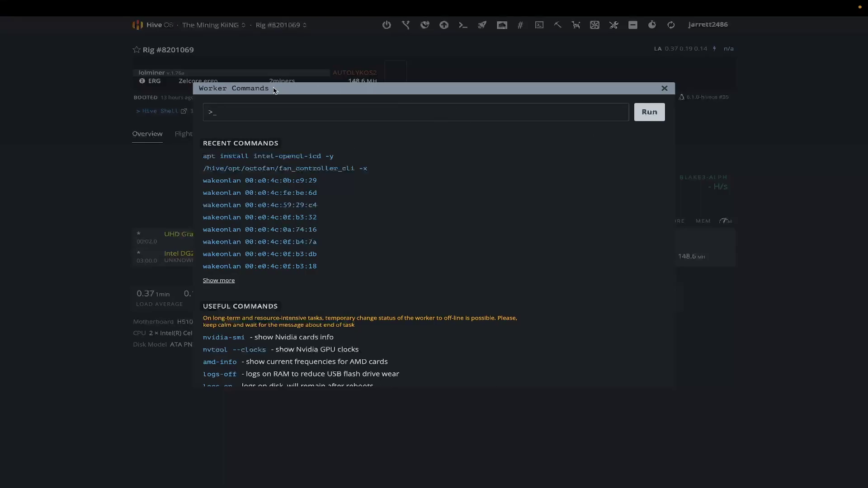
Step: Close the Worker Commands window, returning to the overview at 148.6 MH
{"action": "mouse_move", "coordinate": [609, 13]}
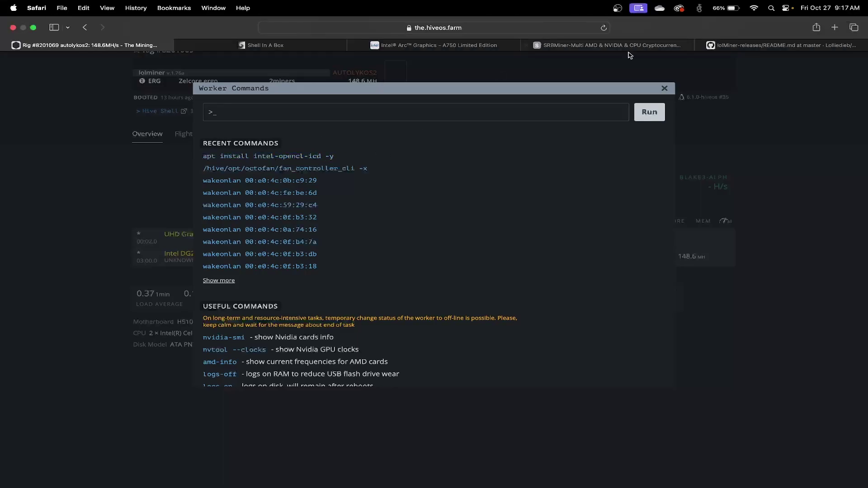
{"action": "left_click", "coordinate": [665, 89]}
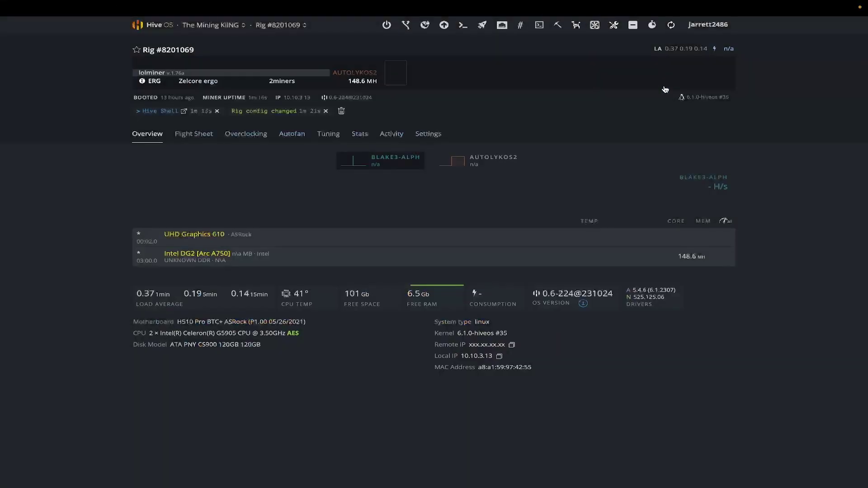